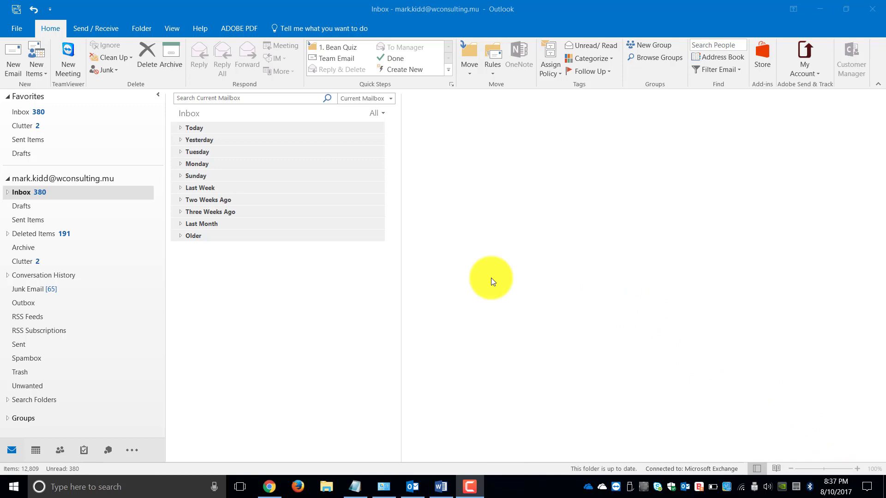
- Open the Apple Music email and look over its actions and follow-up flag options without applying any
click(180, 139)
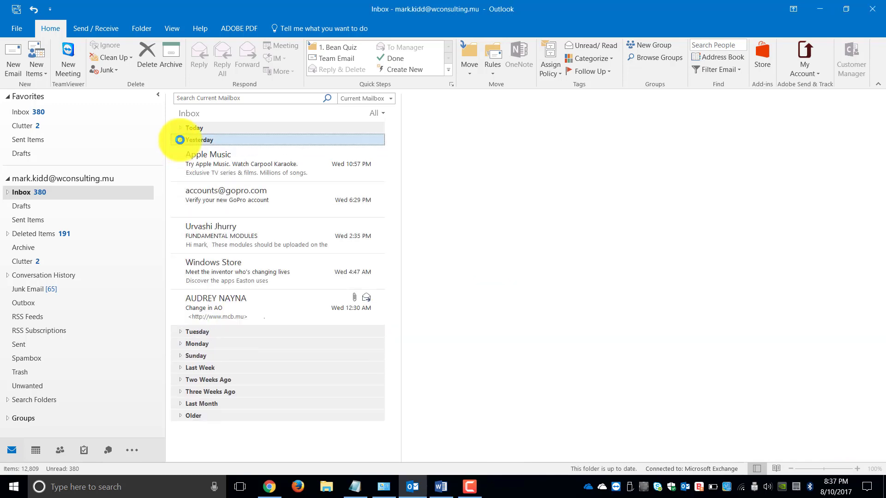
click(232, 167)
right_click(232, 167)
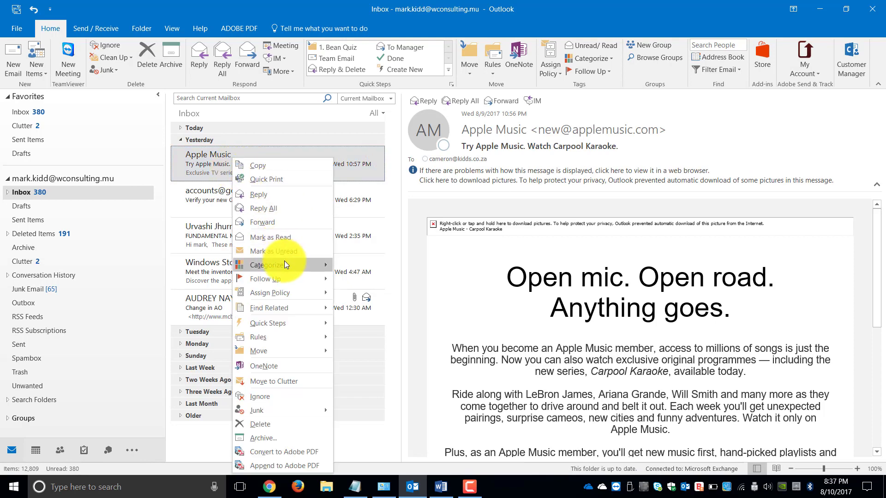
mouse_move(284, 263)
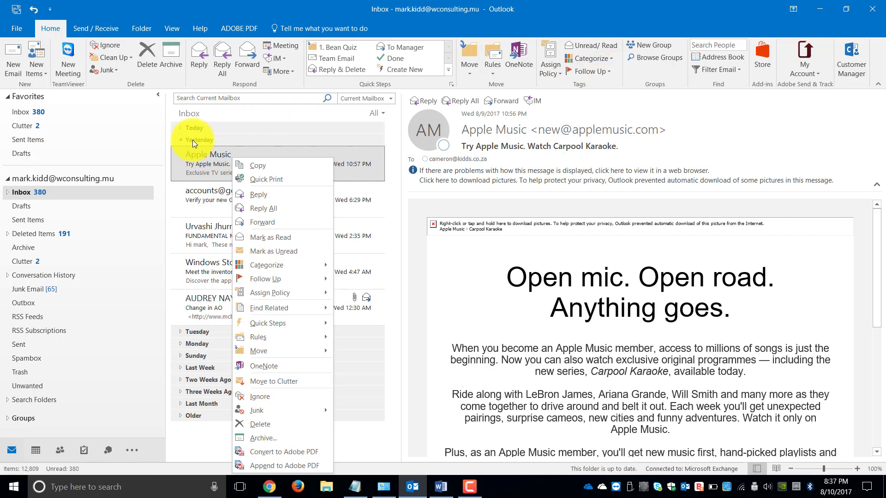
click(180, 139)
click(180, 139)
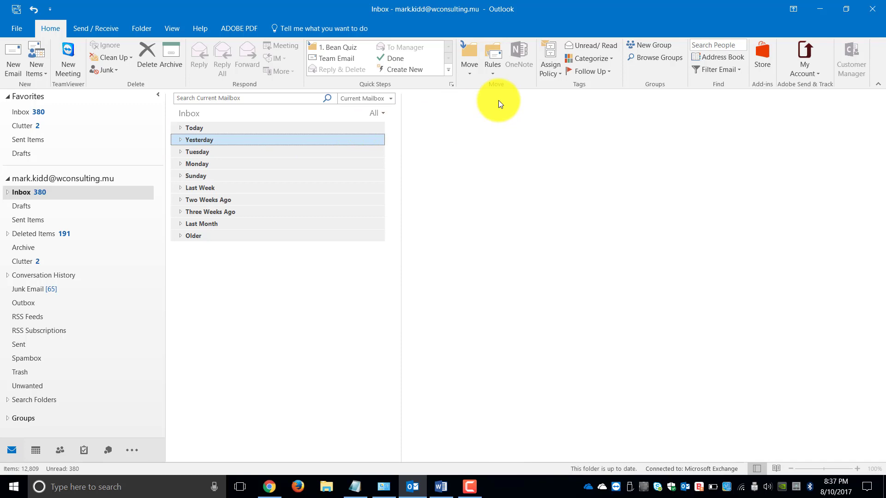
click(609, 71)
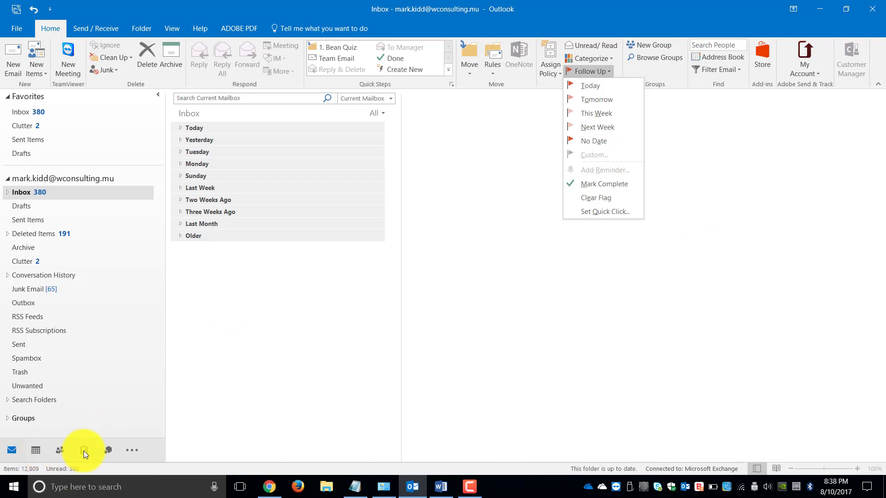
key(Escape)
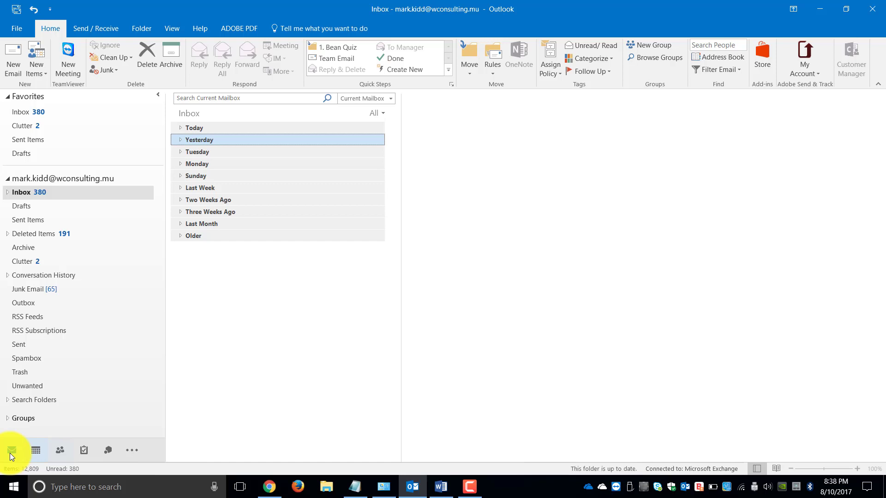
- Flag the Apple Music email for follow-up Today and view it in the To-Do List
click(180, 143)
click(225, 160)
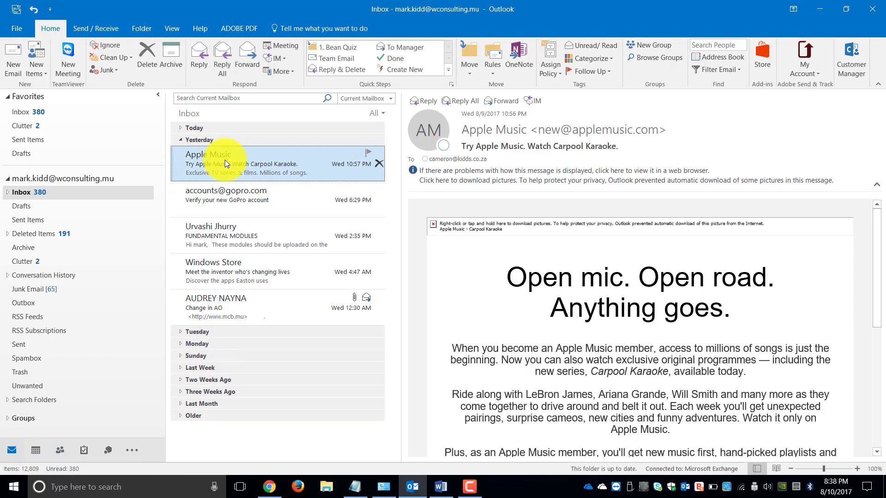
right_click(225, 160)
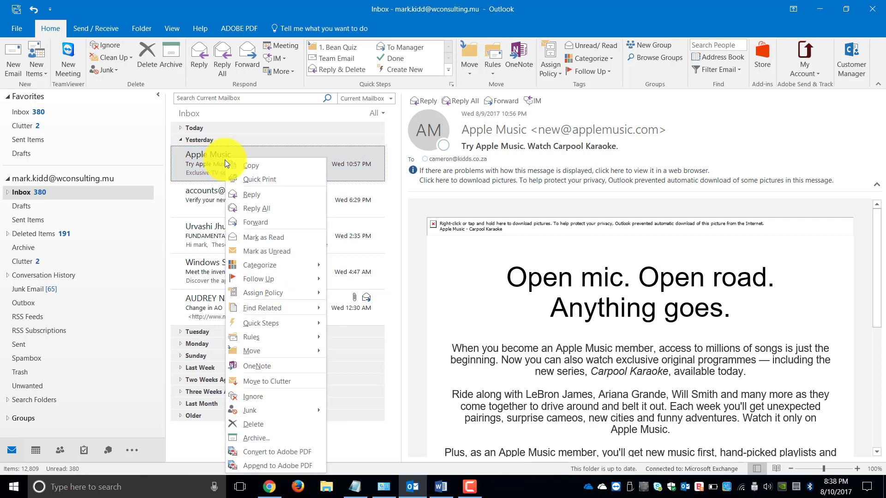
mouse_move(271, 279)
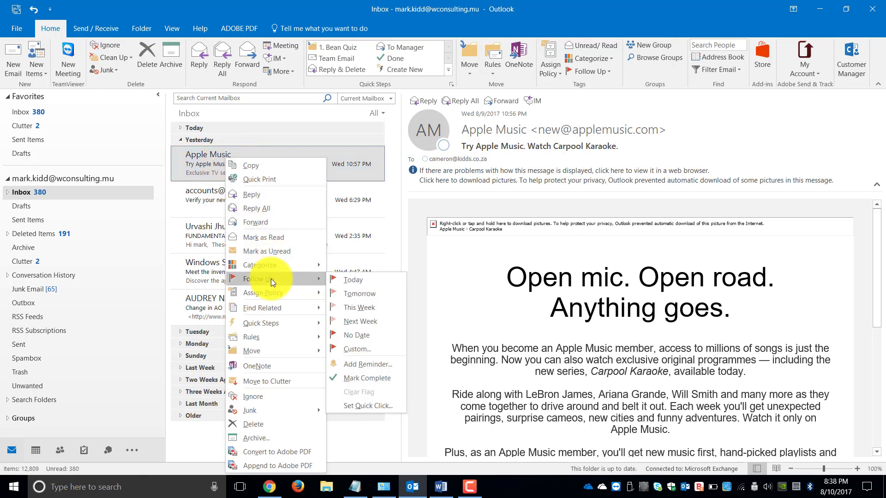
click(356, 279)
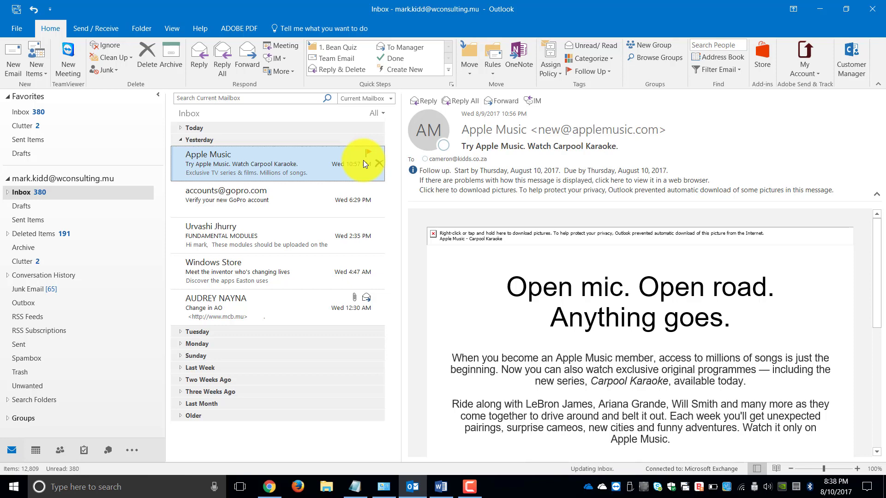
click(84, 451)
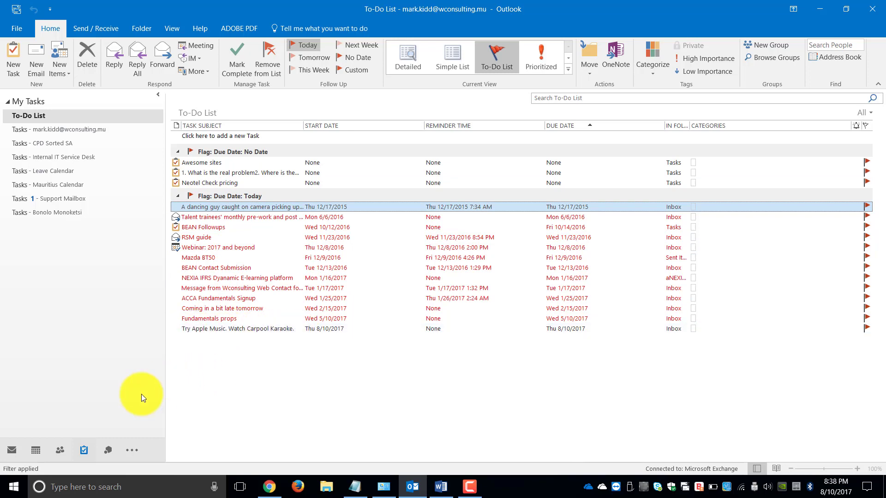
- Back in the Inbox, choose Clear Flag on the Apple Music email and collapse the Yesterday group
click(12, 450)
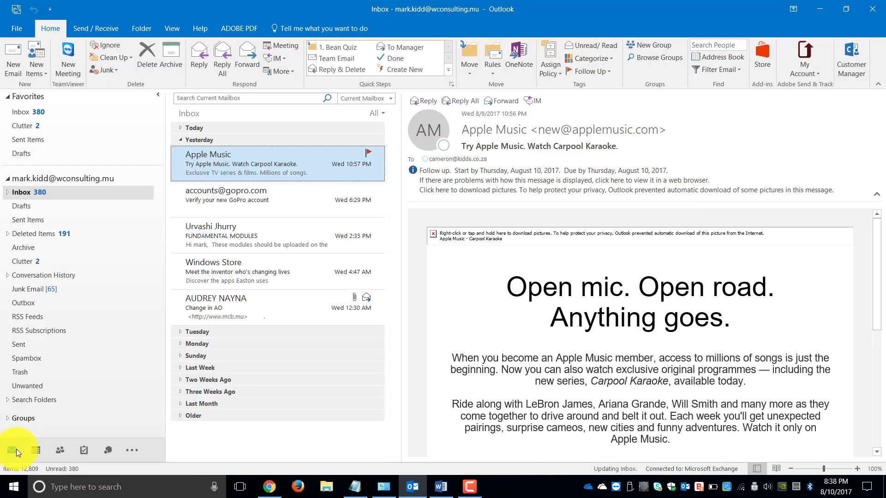
right_click(287, 154)
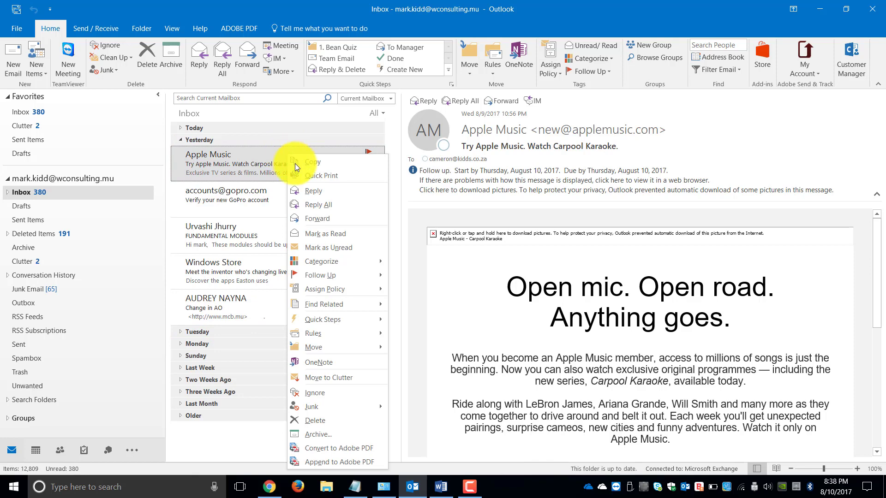
mouse_move(331, 273)
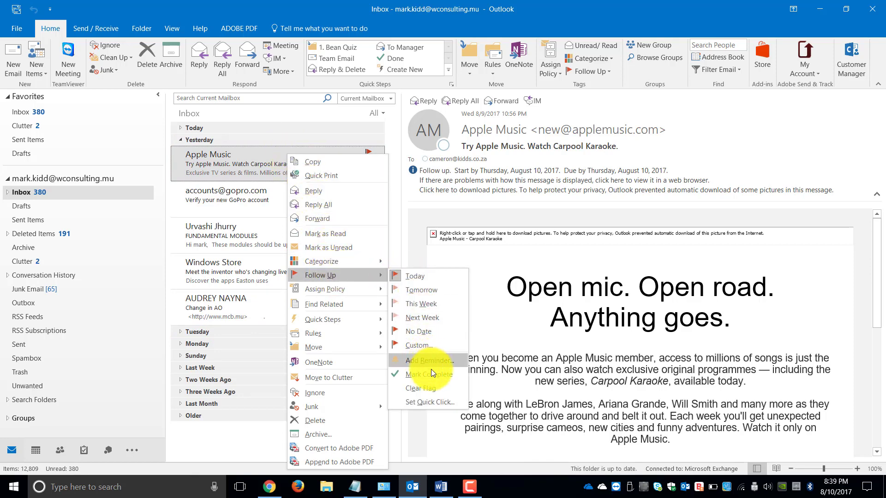
click(437, 386)
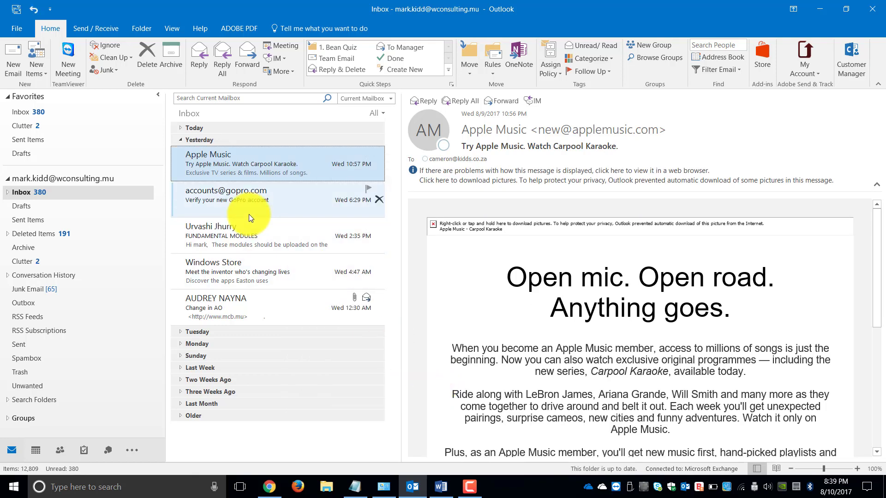
click(181, 139)
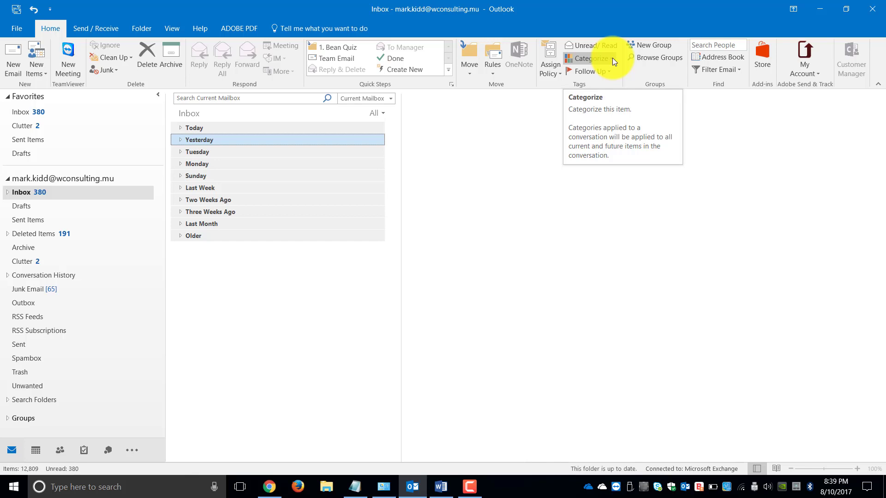
- Open the full colour categories list for the whole group, then close it without assigning any
click(613, 58)
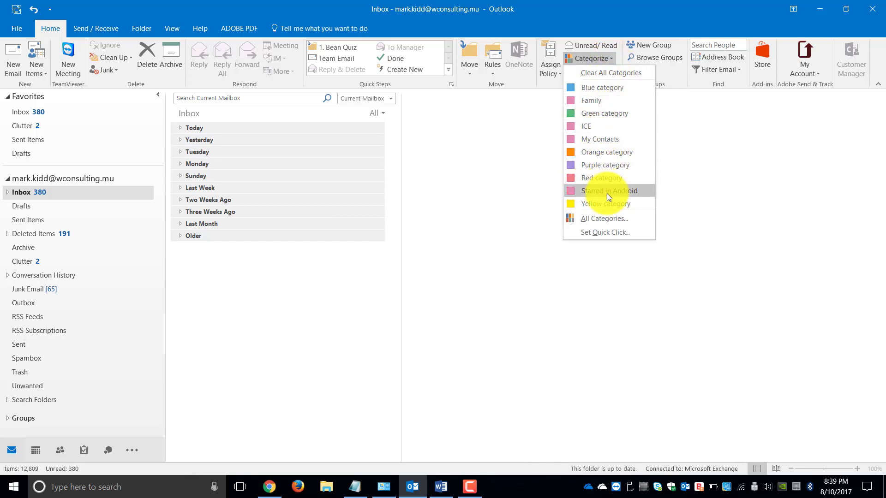
click(610, 219)
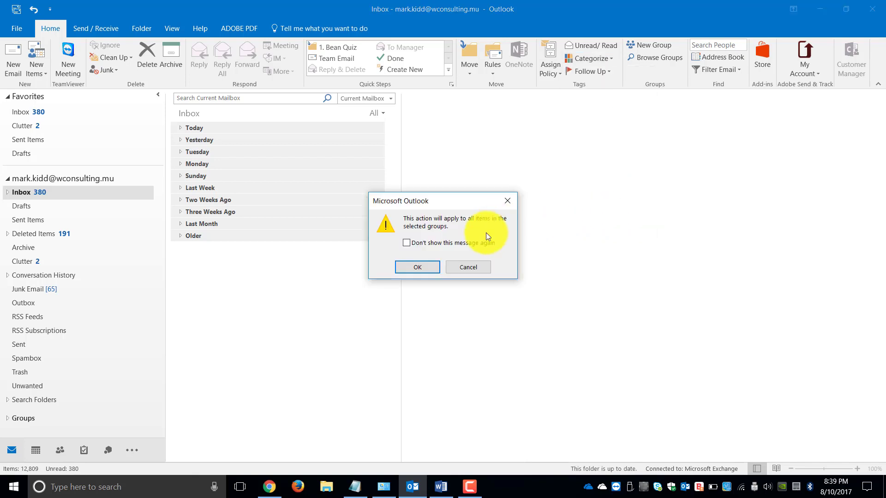
click(419, 268)
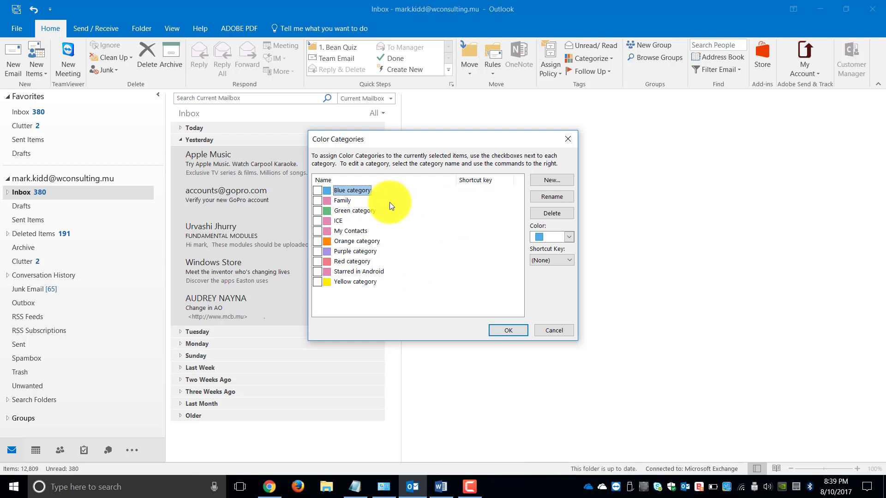
click(555, 331)
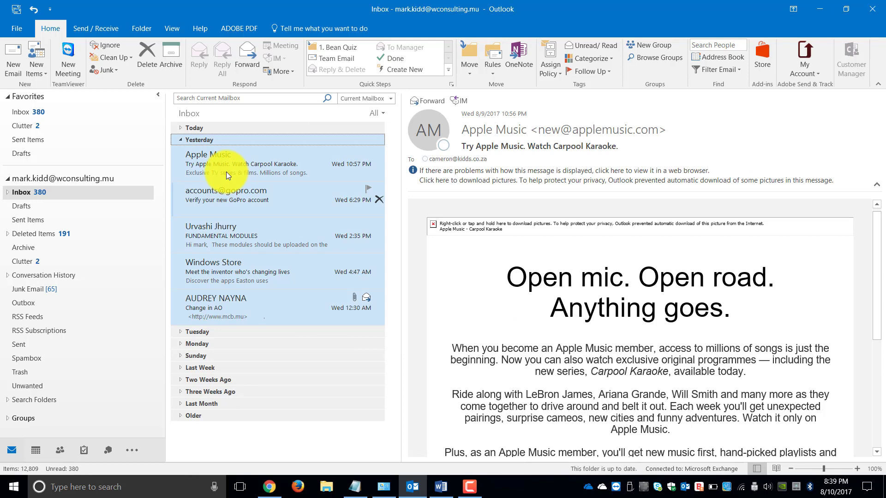
- Create a blue 'Subscriptions' category and assign it to the Apple Music email
click(224, 161)
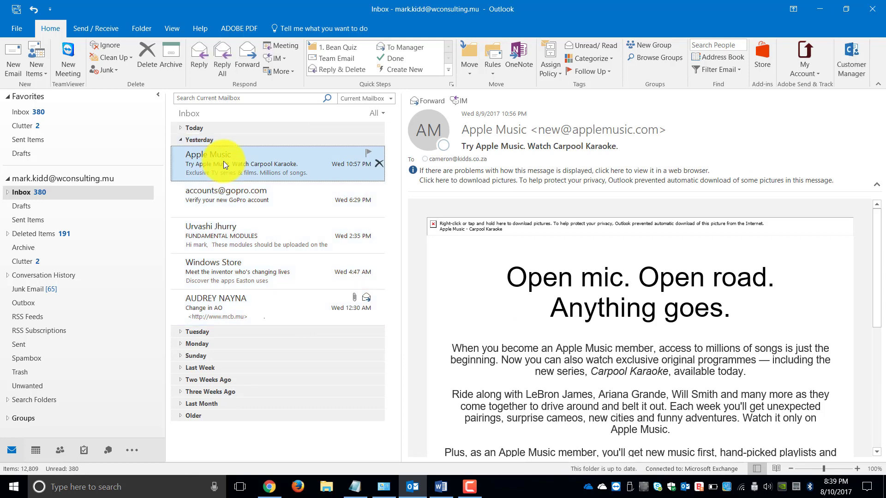
right_click(224, 161)
mouse_move(277, 270)
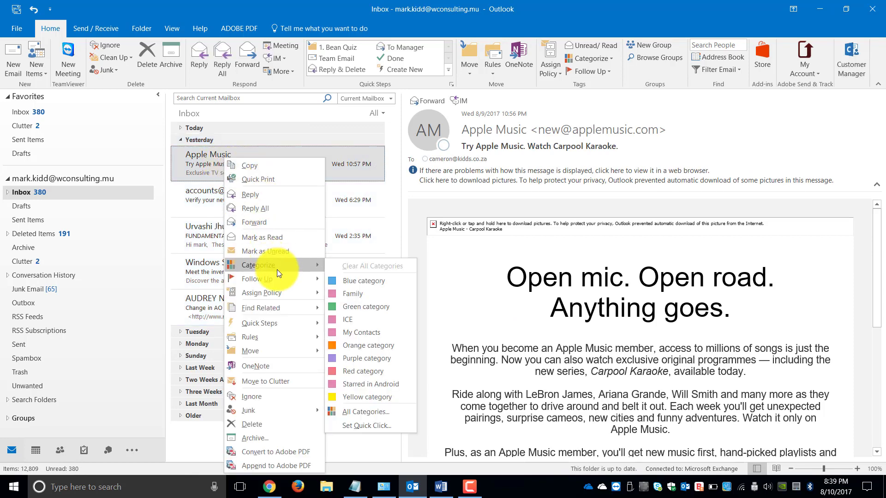
click(369, 413)
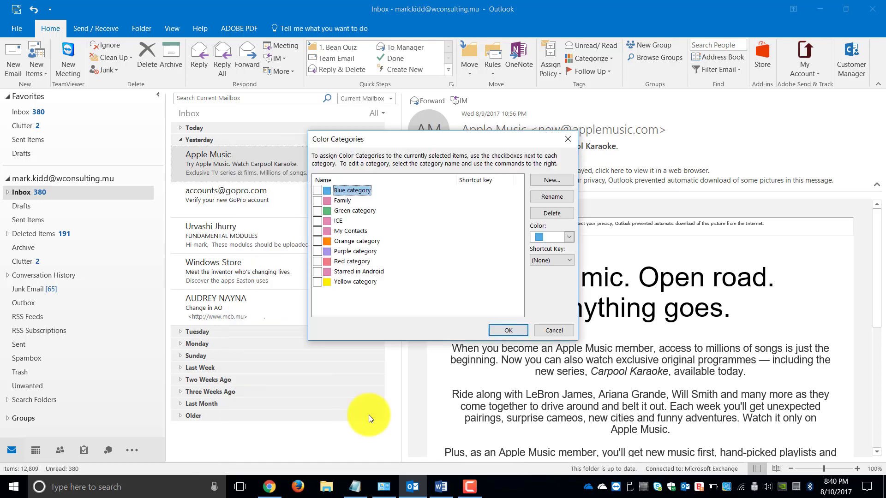
click(561, 180)
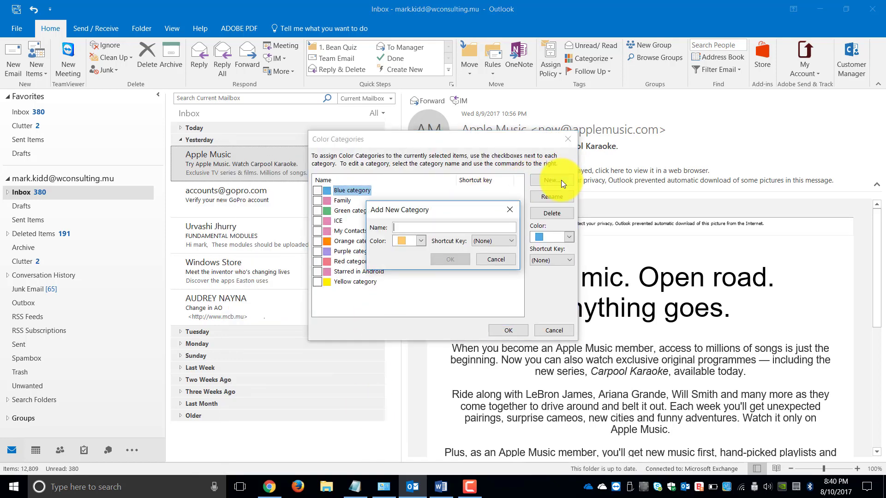
text(Subsc)
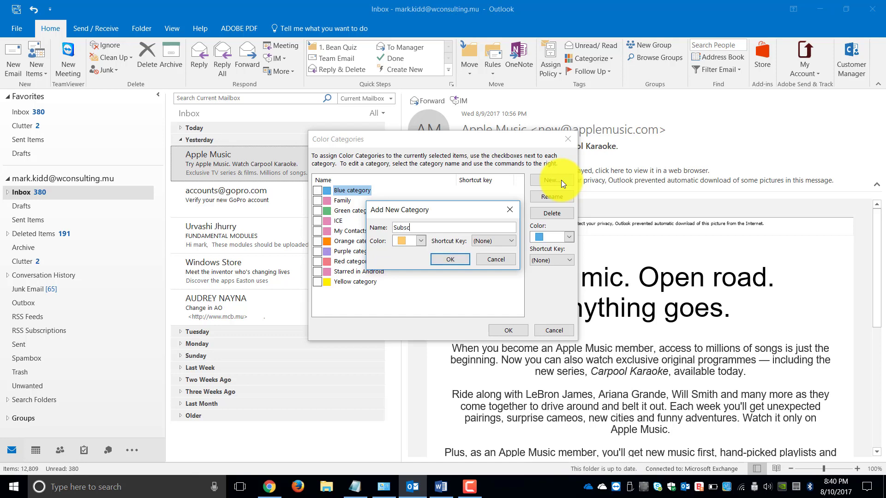
text(riptions)
click(421, 240)
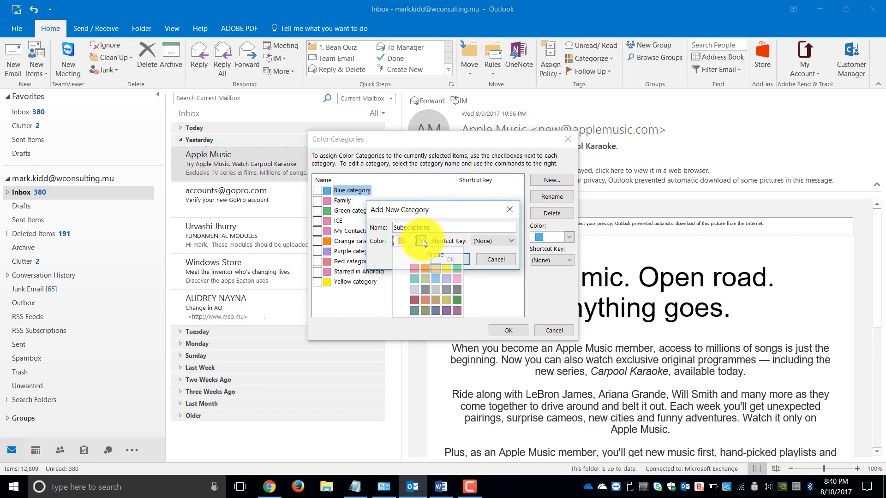
click(435, 277)
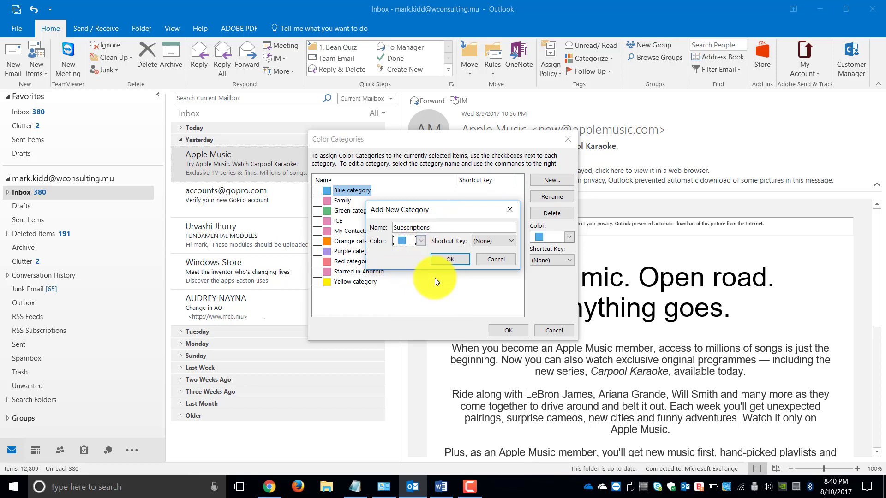
click(454, 259)
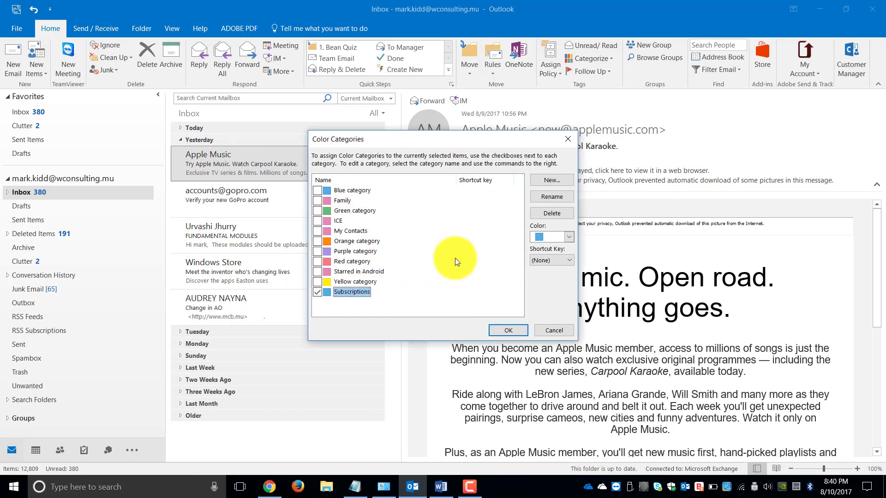
click(503, 329)
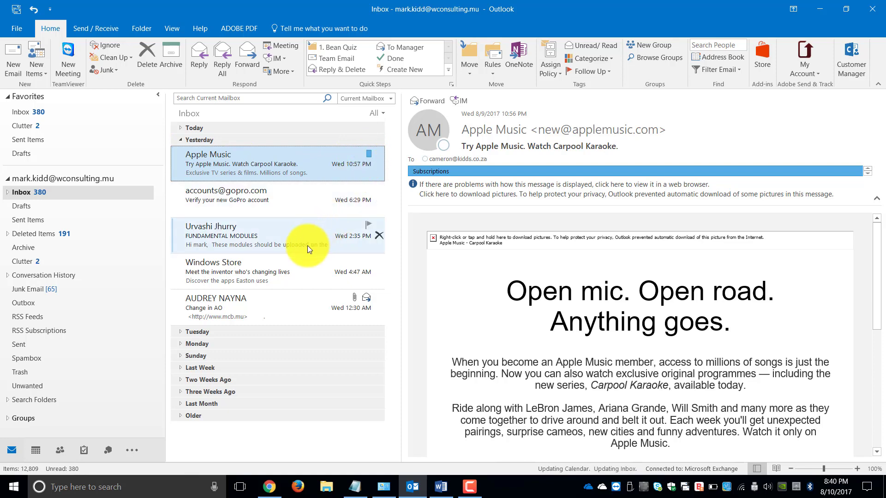
- Create a dark red 'Personal' category and assign it to the Change in AO email
right_click(284, 309)
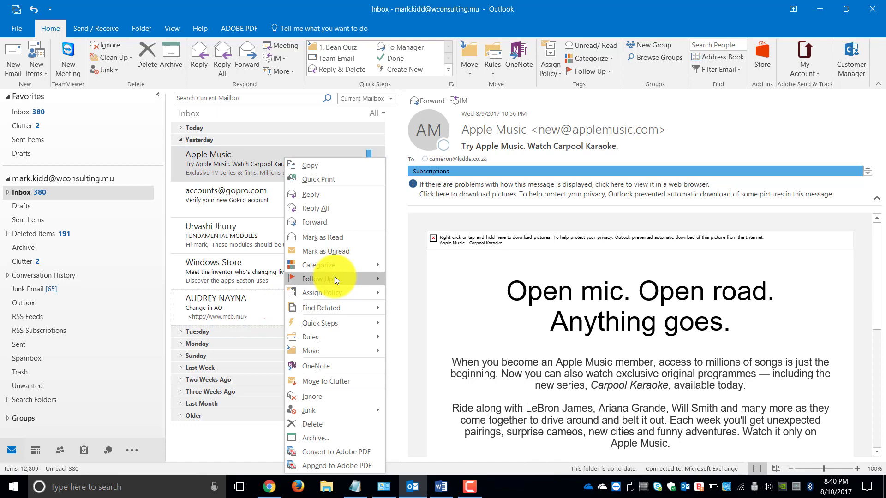
mouse_move(344, 271)
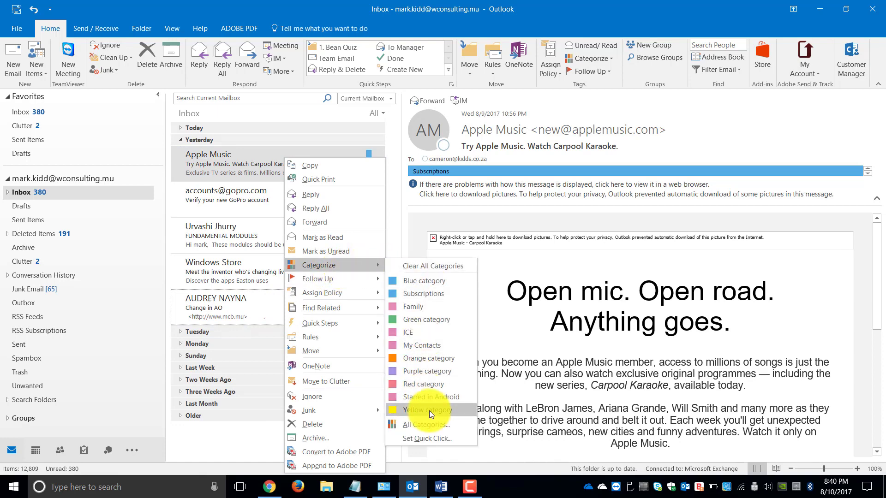
click(432, 425)
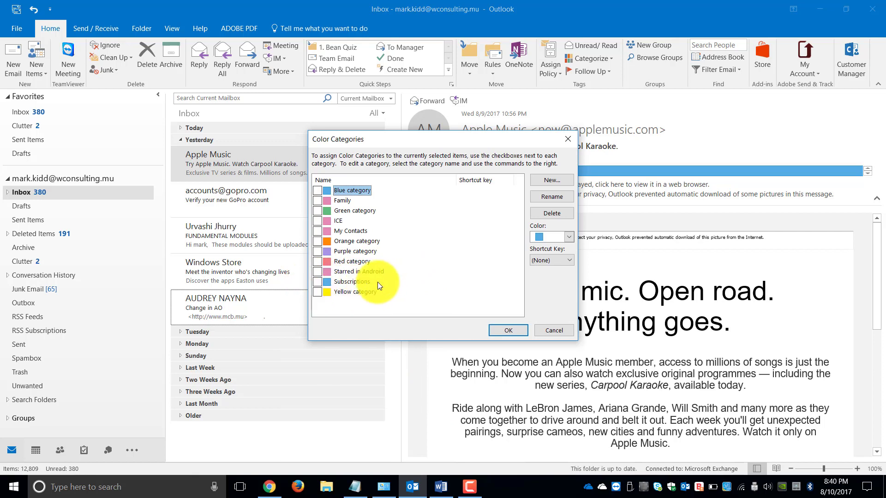
click(550, 181)
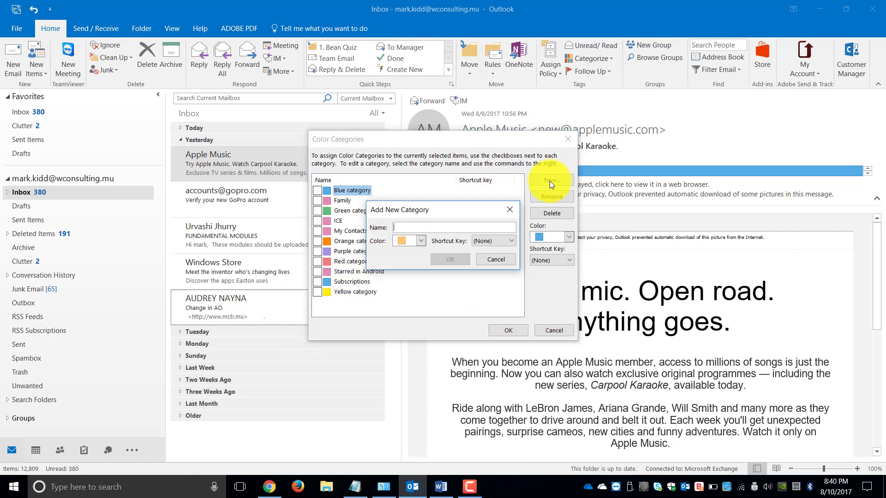
text(Personal)
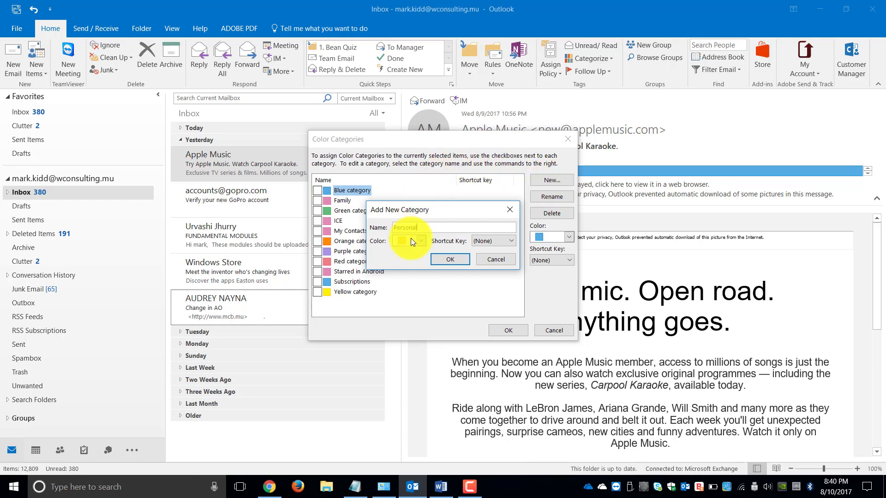
click(412, 240)
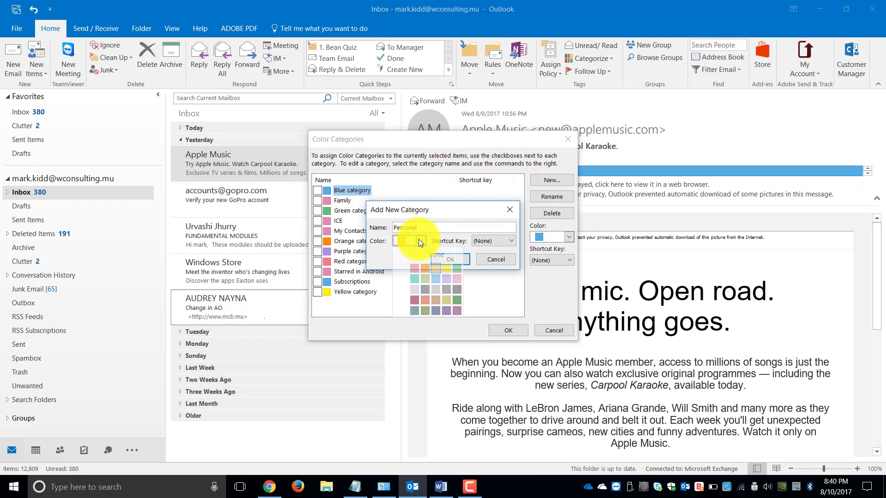
click(416, 302)
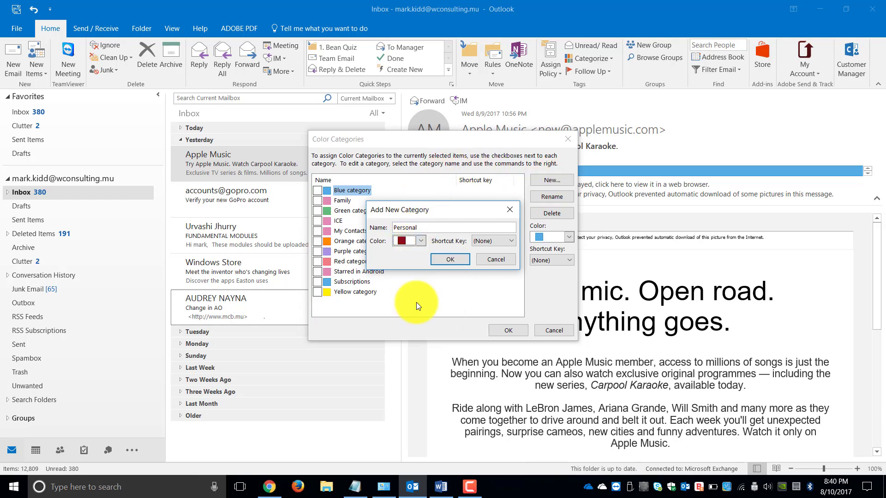
click(451, 259)
click(509, 330)
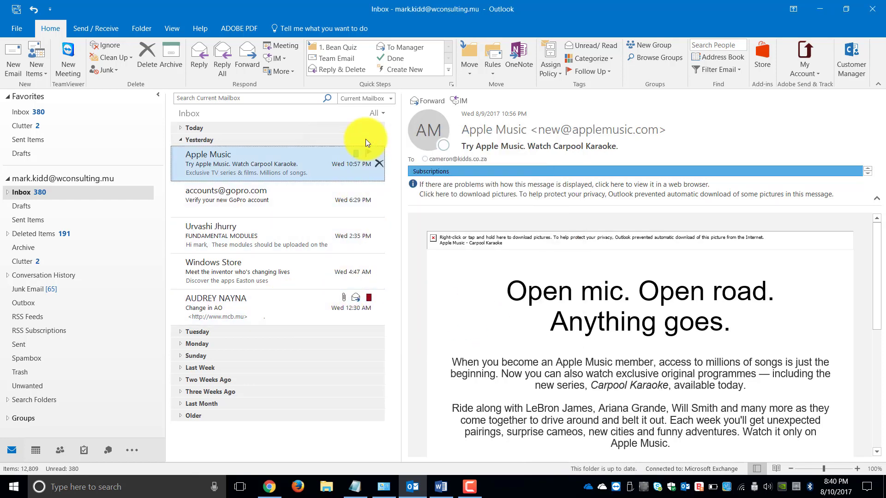
- Arrange the Inbox messages by Categories
click(384, 112)
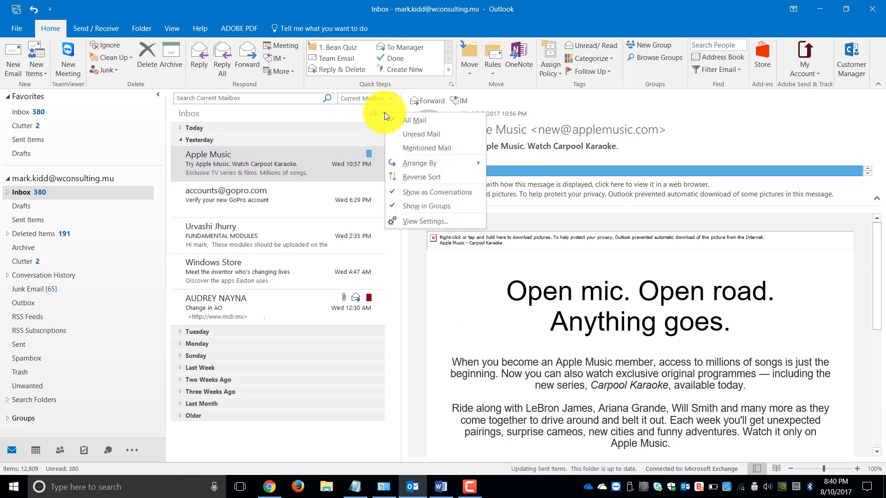
mouse_move(411, 164)
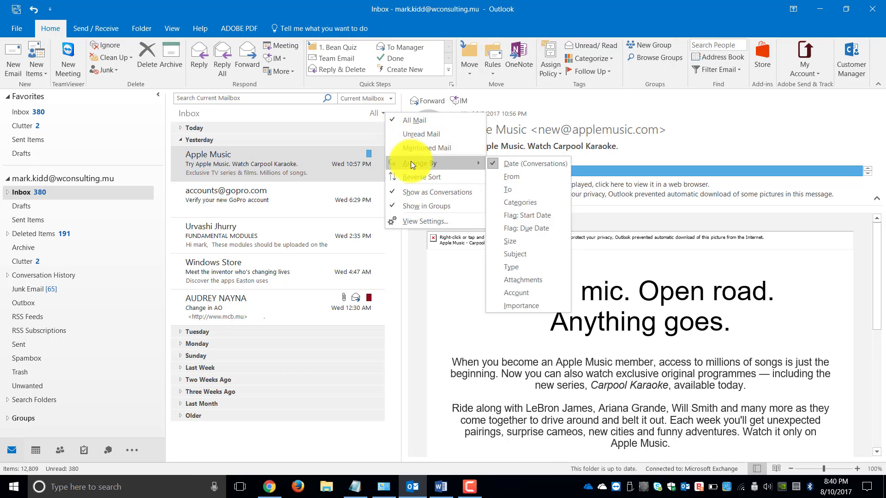
click(513, 202)
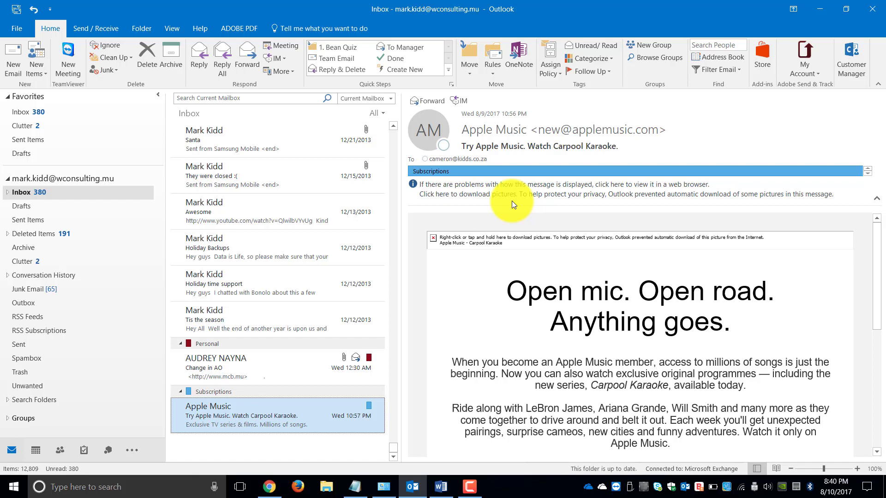
- Collapse the (none), Personal and Subscriptions category groups
click(180, 344)
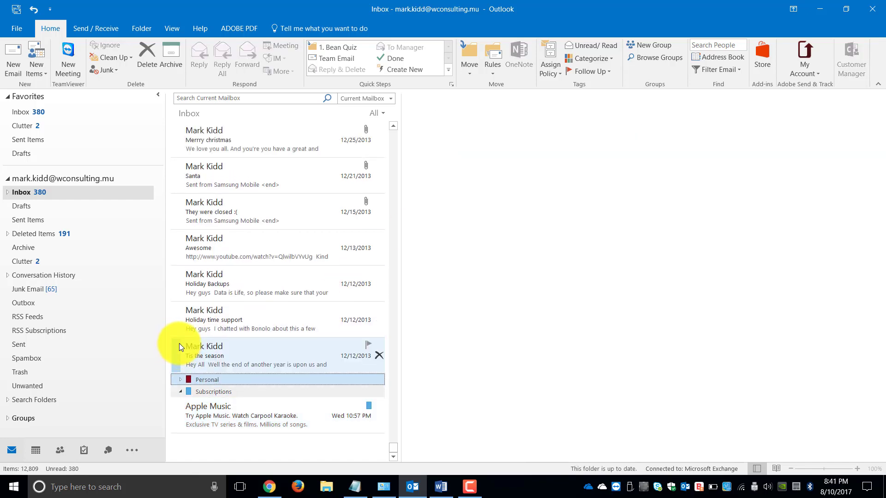
click(180, 381)
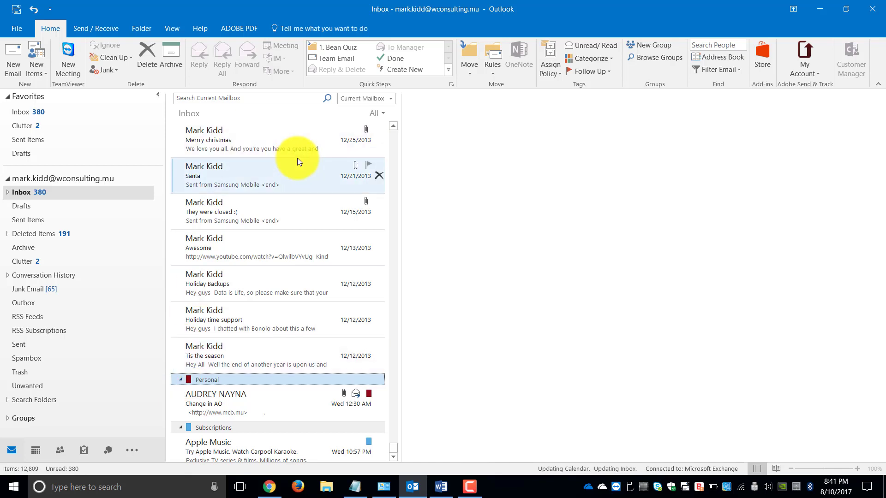
drag(392, 448, 348, 122)
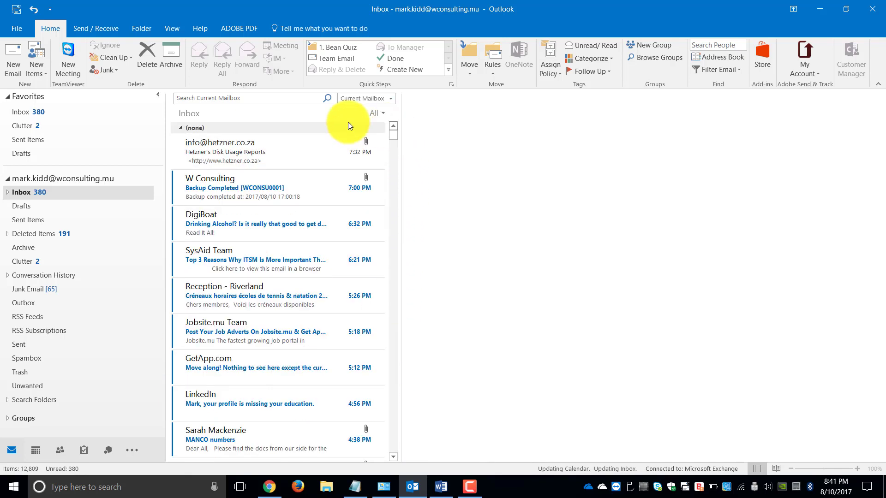
click(181, 128)
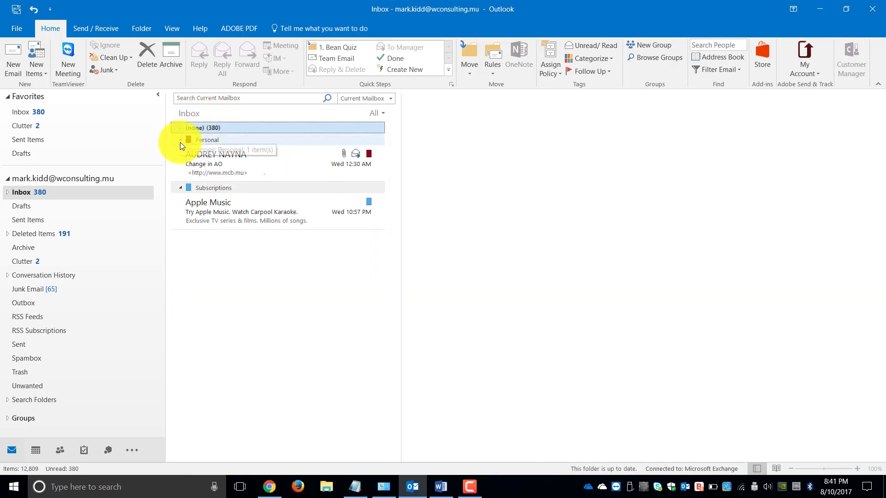
click(181, 140)
click(179, 154)
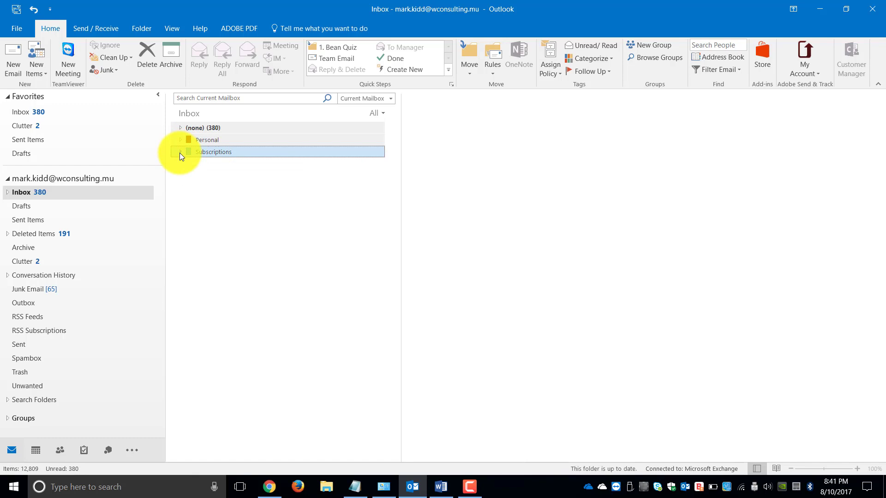